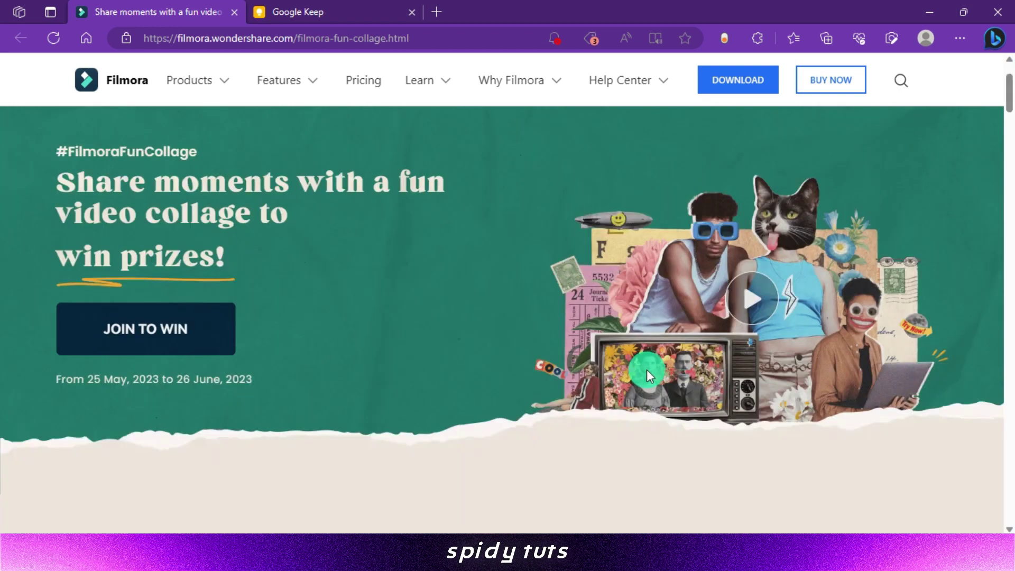
# Step: Advance the collage guide's steps carousel twice to reveal STEP THREE and STEP FOUR
pyautogui.scroll(-3, 649, 374)
pyautogui.scroll(-3, 648, 374)
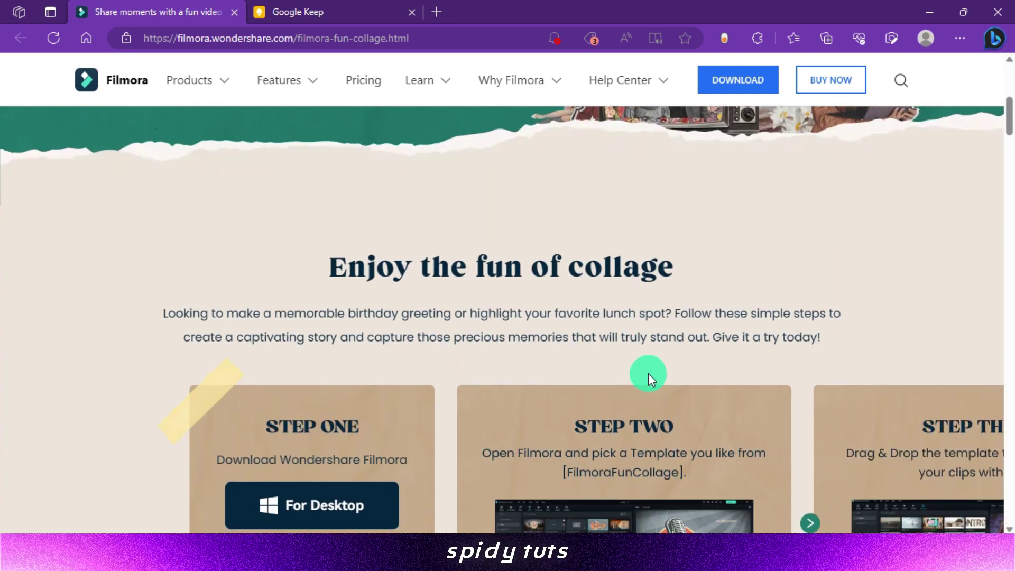
pyautogui.scroll(-3, 648, 373)
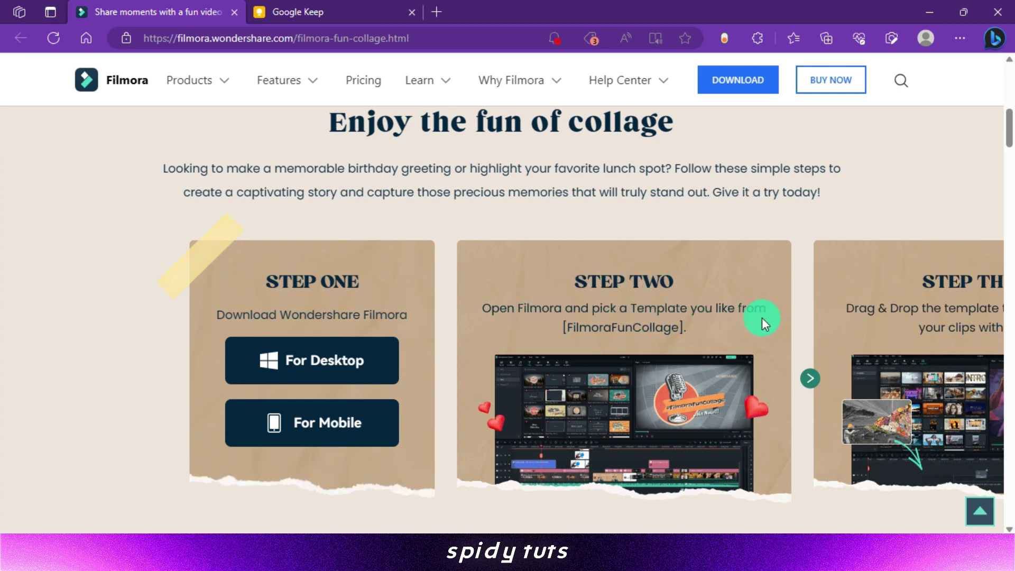
pyautogui.click(808, 381)
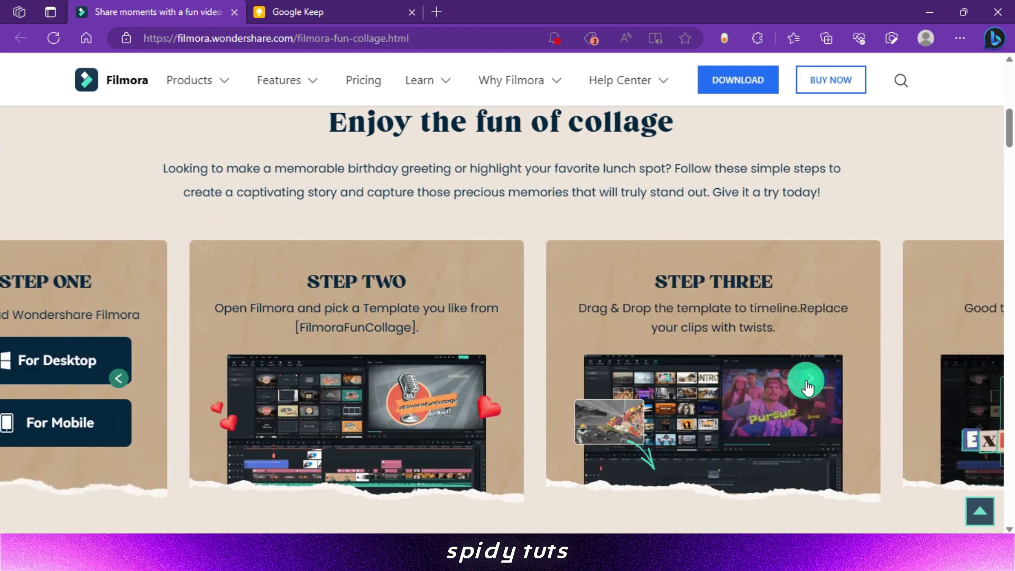
pyautogui.click(806, 381)
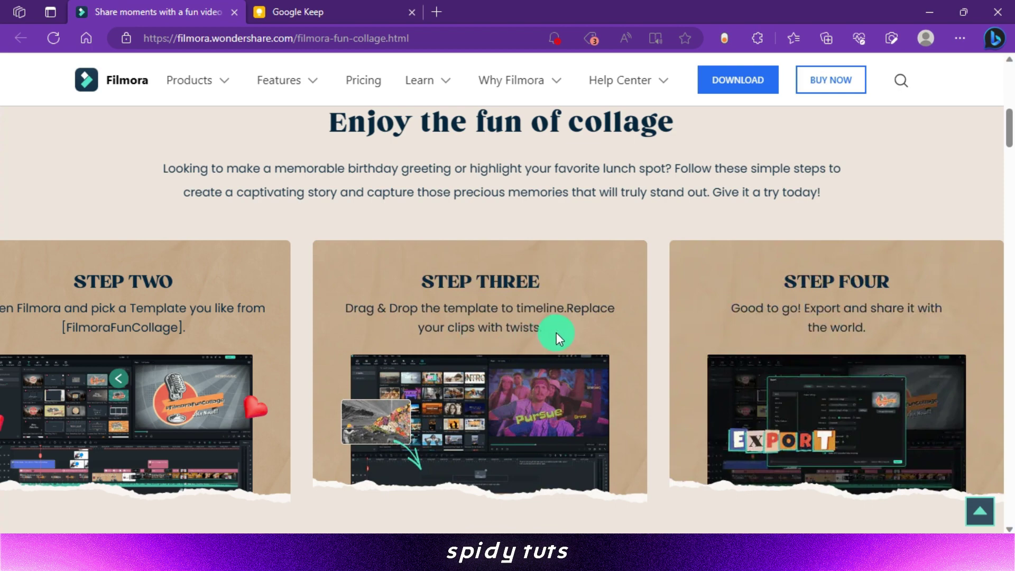
pyautogui.scroll(-7, 556, 332)
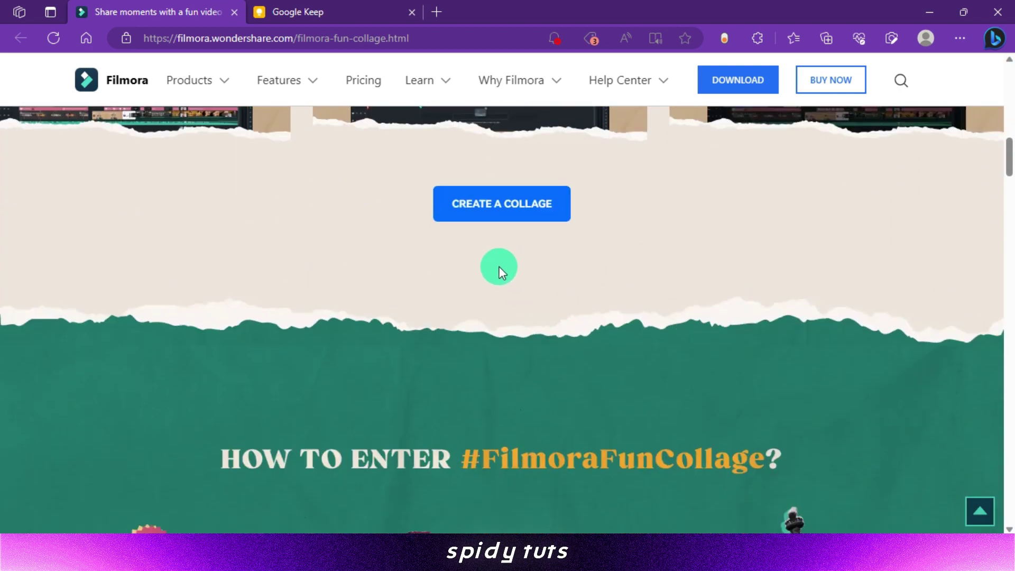
pyautogui.scroll(-5, 501, 272)
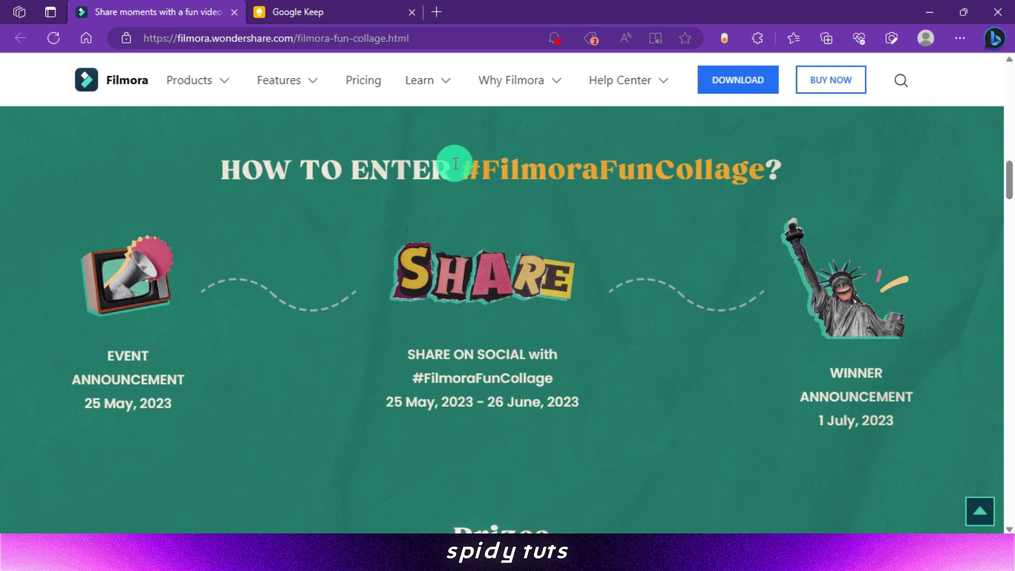
pyautogui.moveTo(458, 174); pyautogui.dragTo(833, 158)
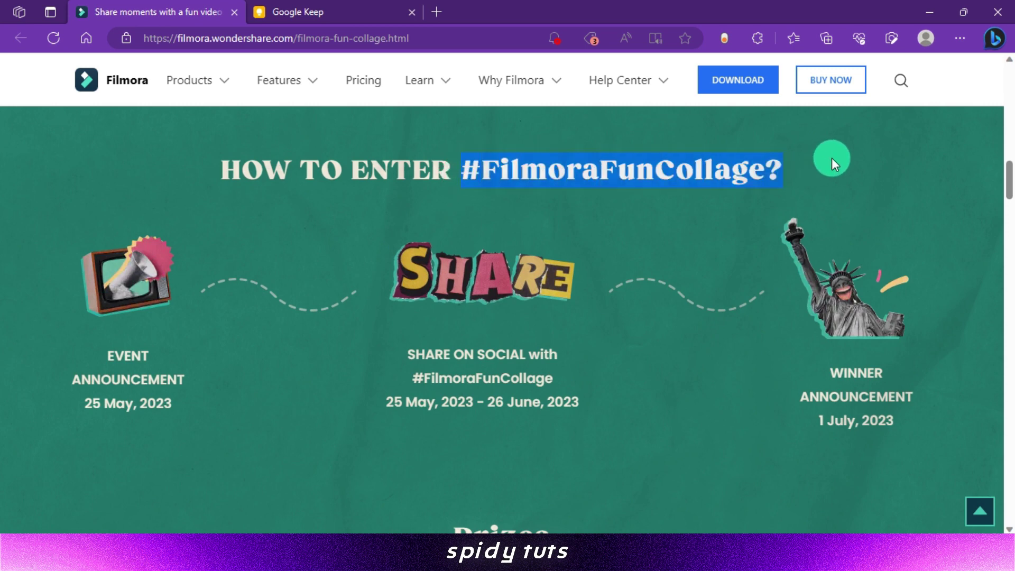
pyautogui.click(816, 188)
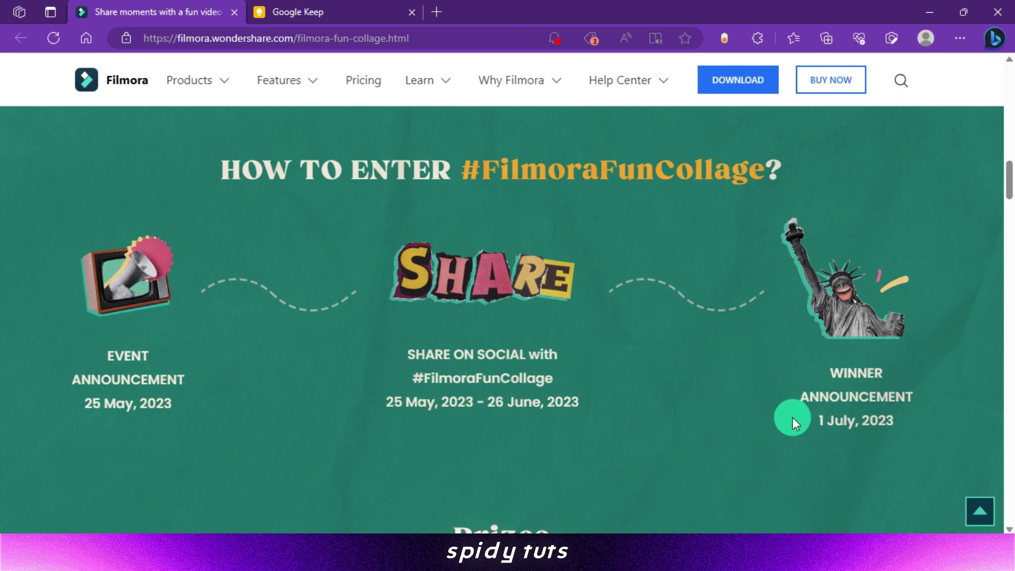
pyautogui.scroll(-3, 862, 395)
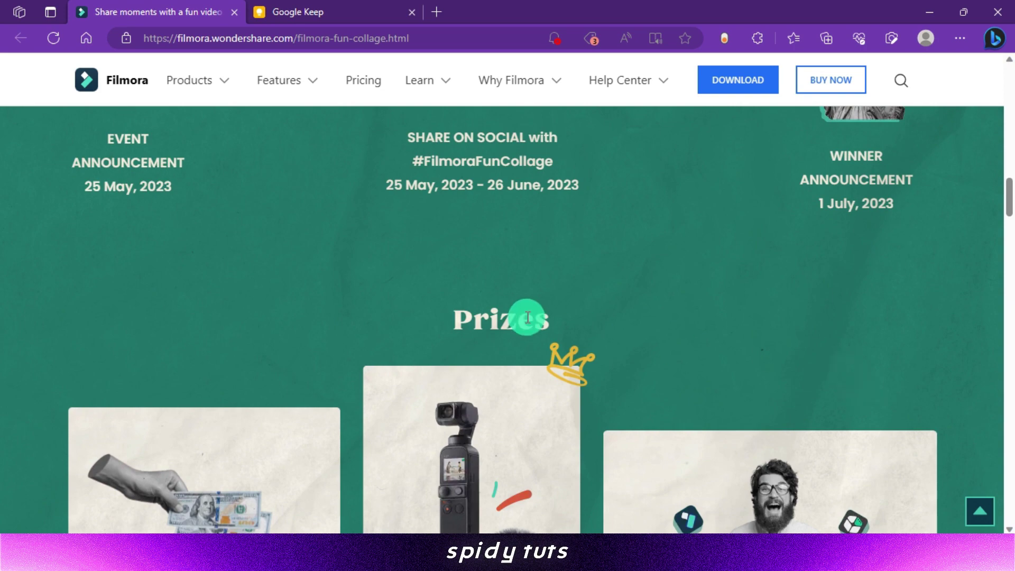
pyautogui.scroll(-4, 523, 328)
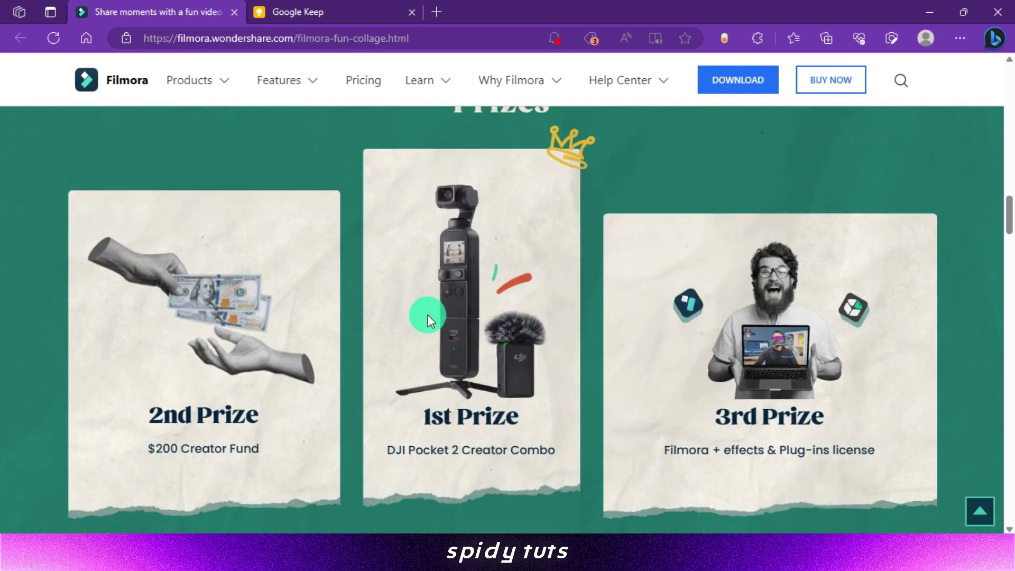
pyautogui.scroll(-4, 837, 357)
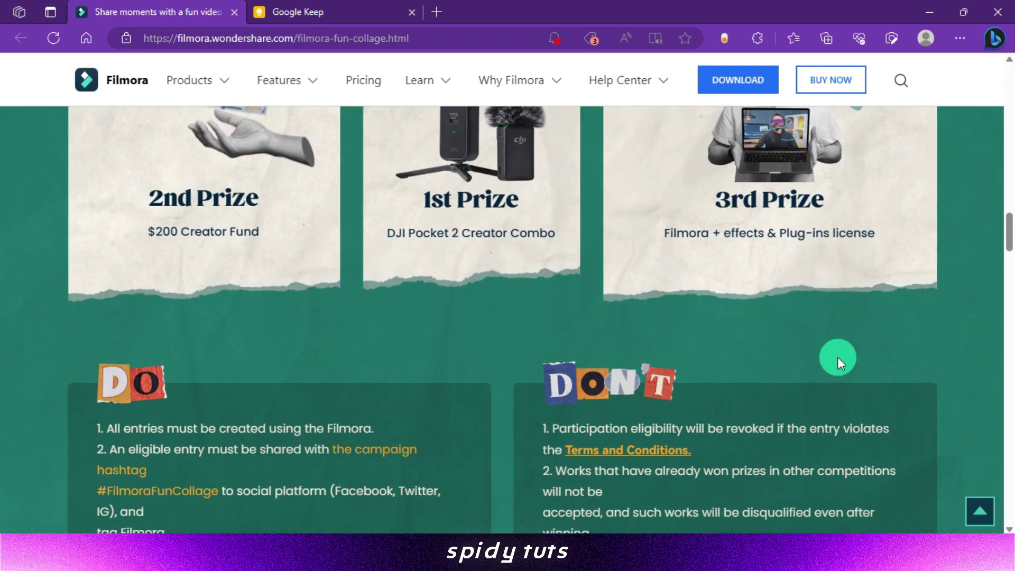
pyautogui.scroll(-4, 837, 357)
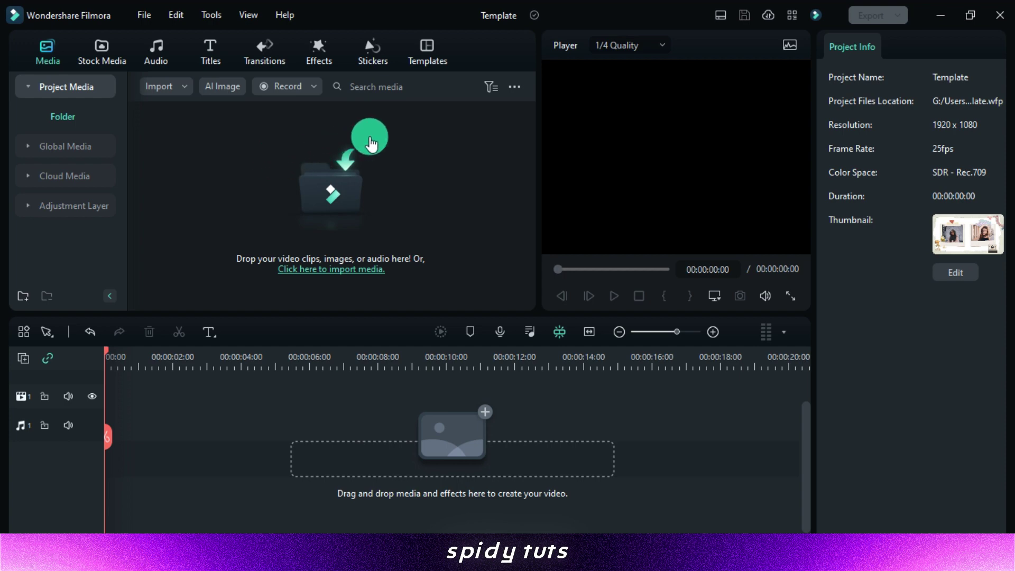
# Step: Browse Filmora's Templates library to the Polaroid Photos Collage template in #FilmoraFunCollage
pyautogui.click(427, 47)
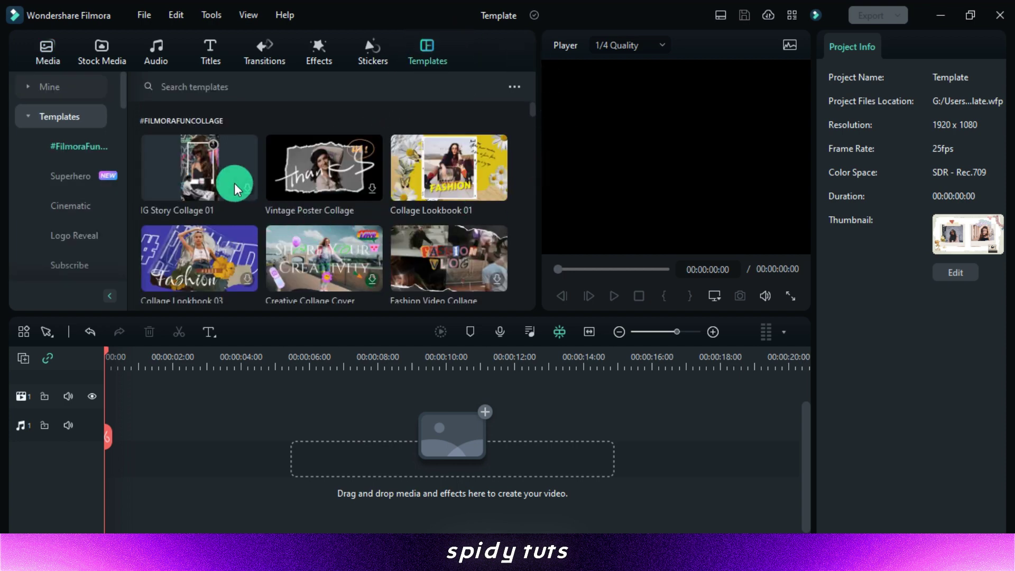
pyautogui.scroll(-5, 536, 121)
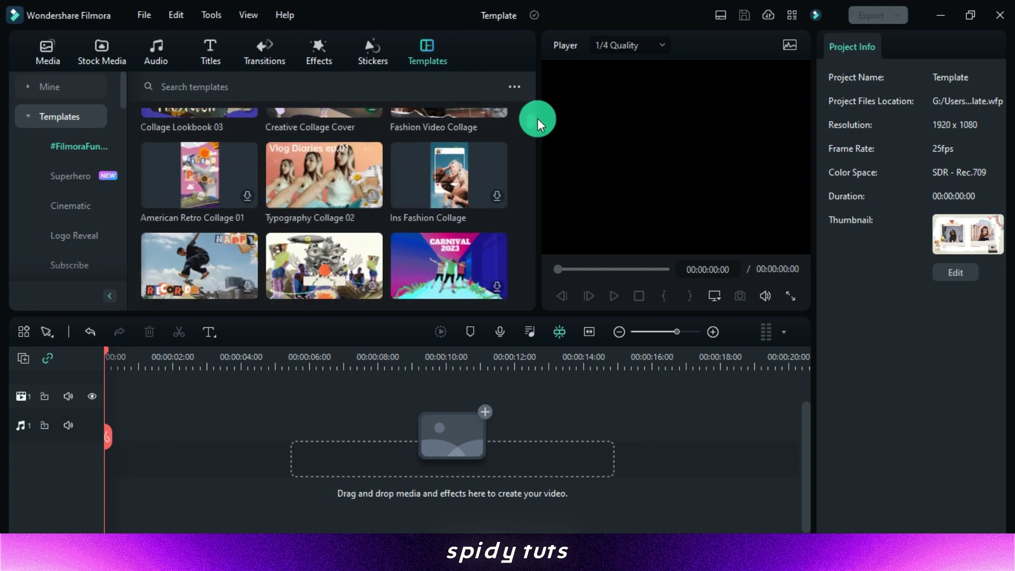
pyautogui.scroll(-3, 538, 124)
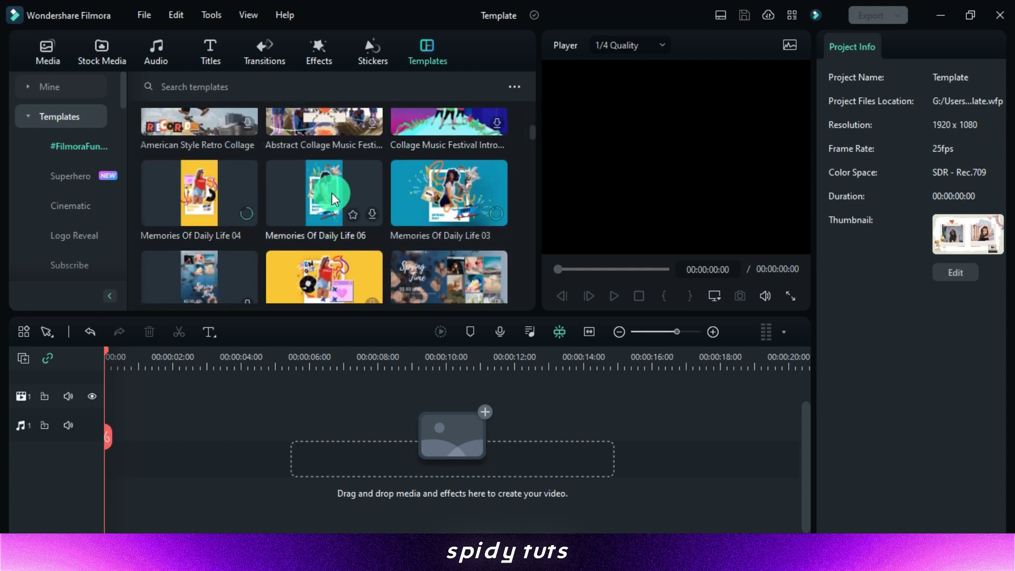
pyautogui.scroll(3, 528, 130)
pyautogui.scroll(-6, 528, 131)
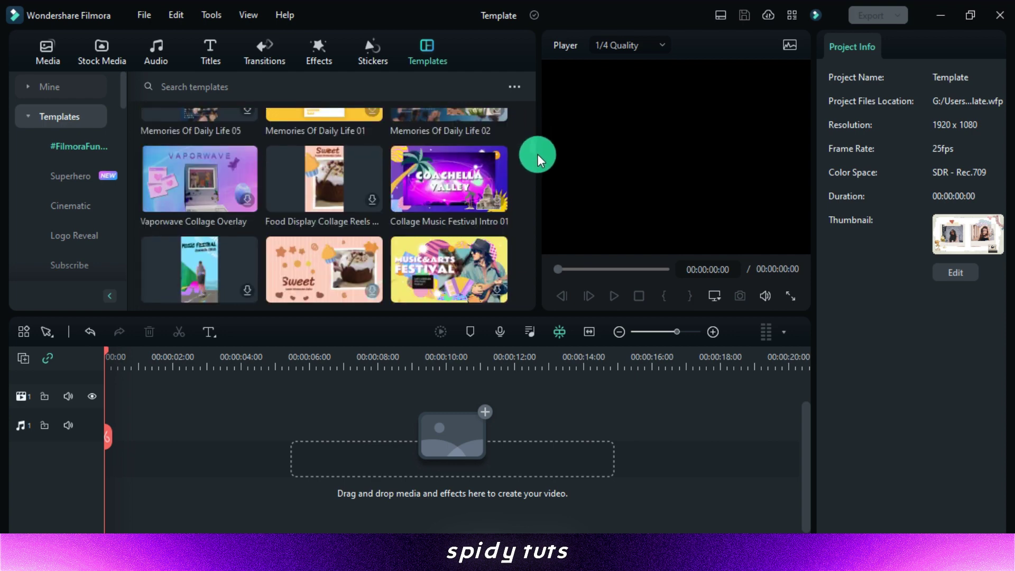
pyautogui.scroll(-6, 537, 169)
pyautogui.scroll(-10, 535, 182)
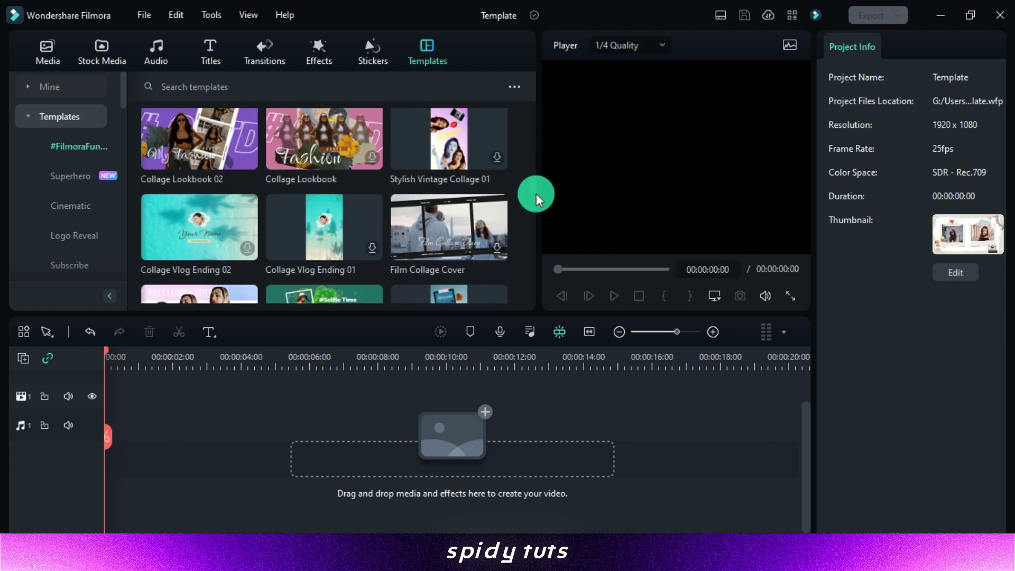
pyautogui.scroll(-8, 531, 244)
pyautogui.scroll(3, 534, 244)
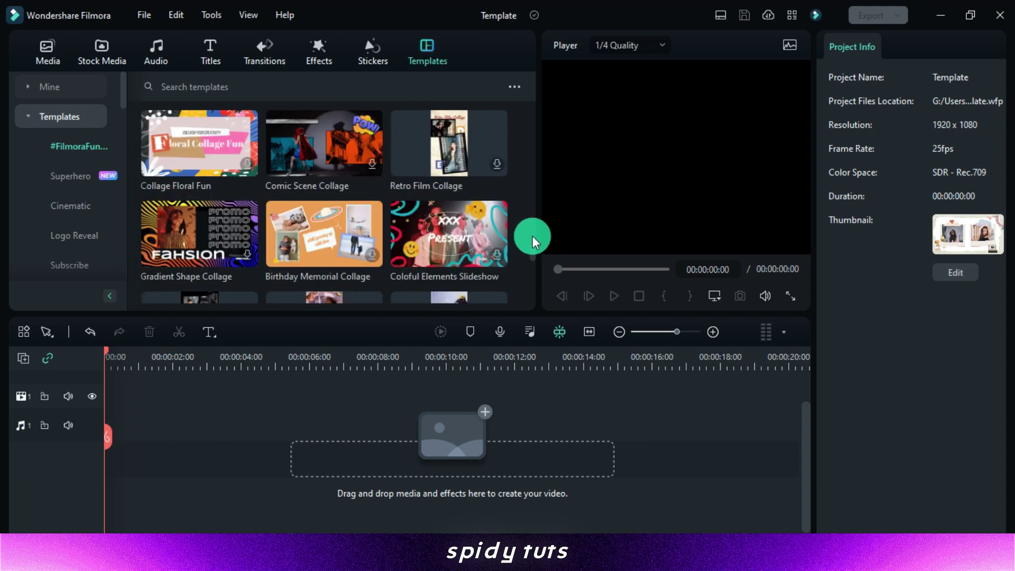
pyautogui.scroll(3, 534, 241)
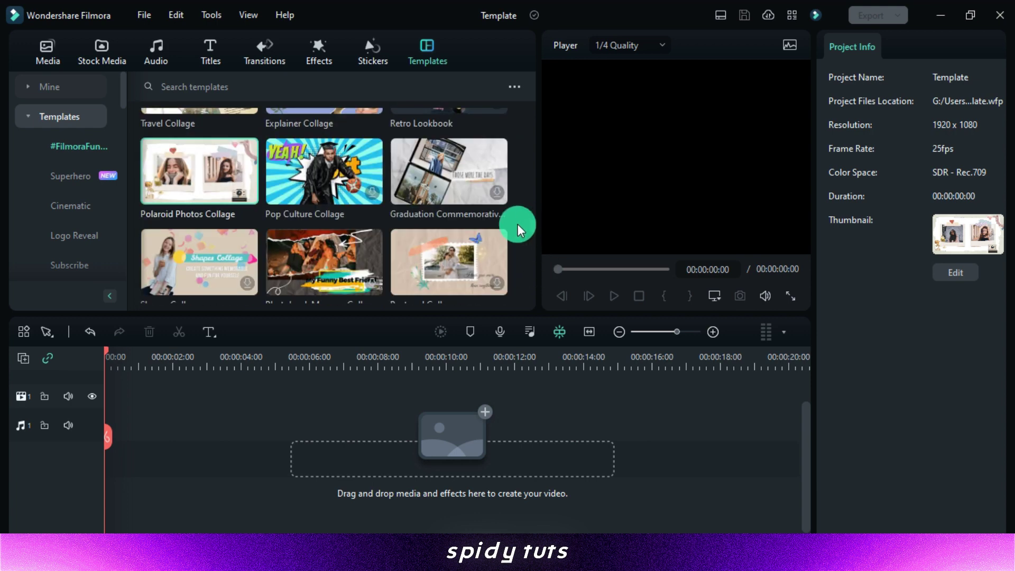
# Step: Place the Polaroid Photos Collage template on the timeline and deselect its clips
pyautogui.moveTo(256, 249); pyautogui.dragTo(124, 379)
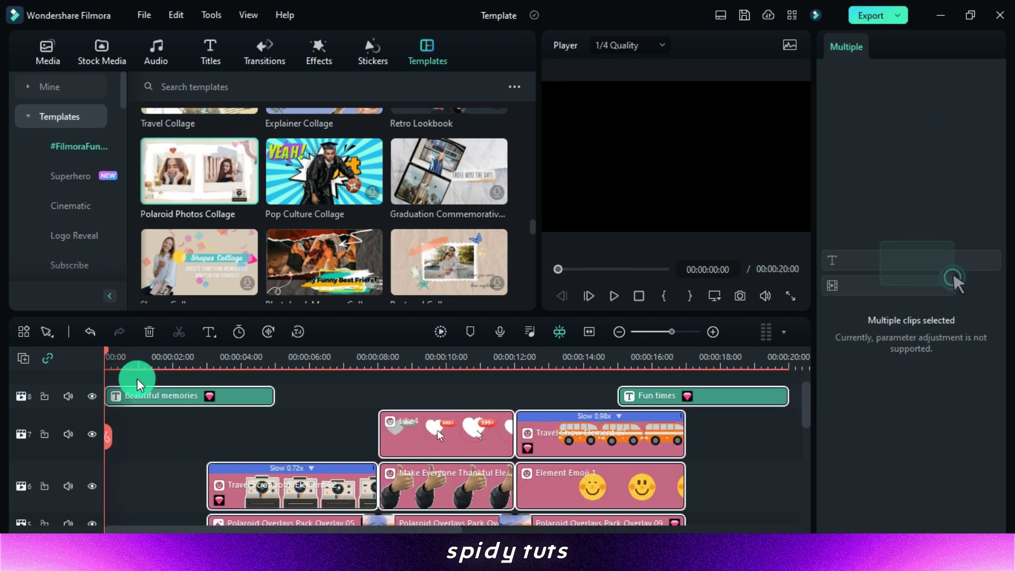
pyautogui.scroll(-1, 138, 385)
pyautogui.click(195, 390)
# Step: Move the playhead to the two-photo Polaroid frame at 00:00:05:16
pyautogui.scroll(2, 195, 390)
pyautogui.click(236, 360)
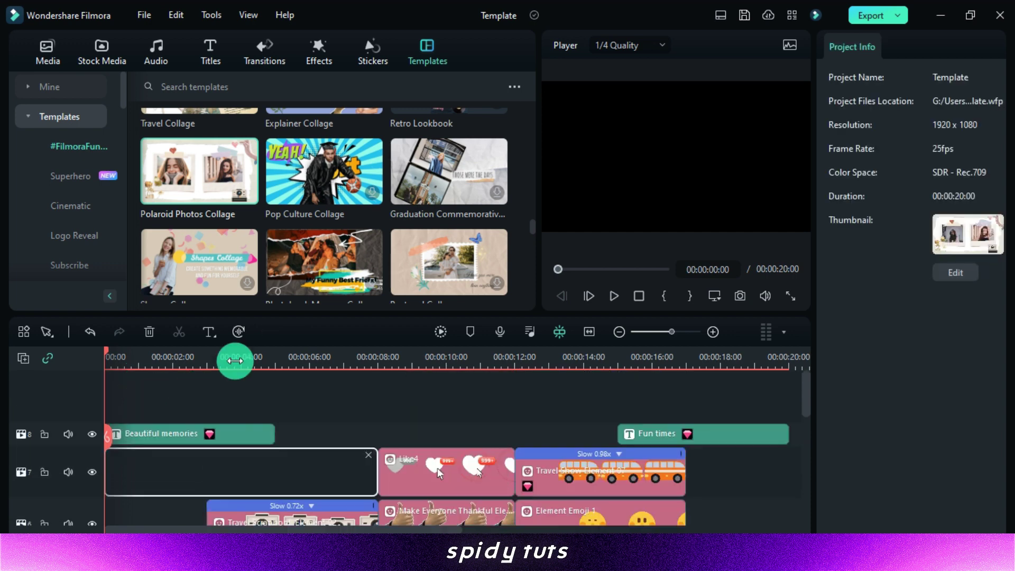
pyautogui.scroll(-2, 295, 432)
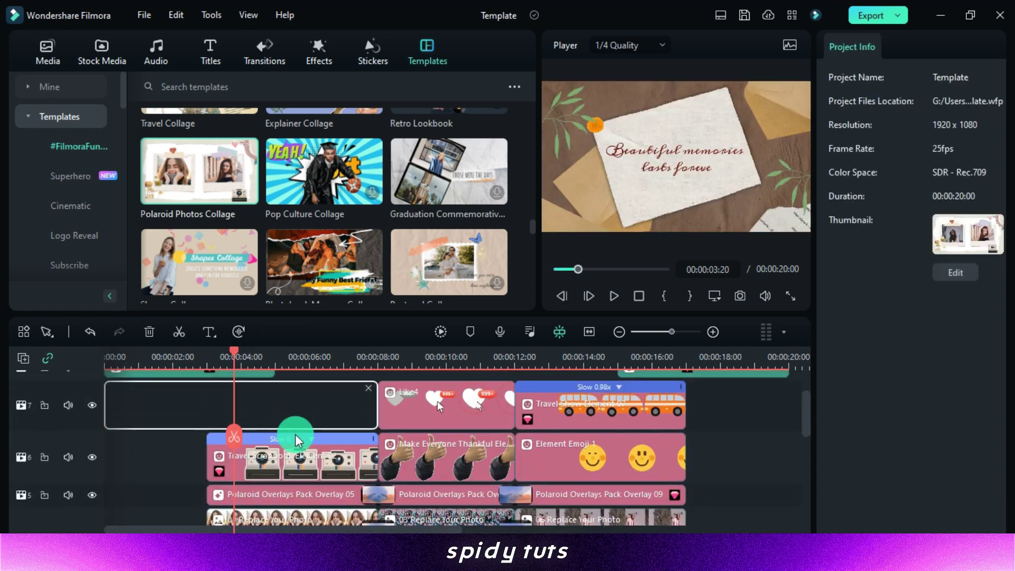
pyautogui.click(297, 357)
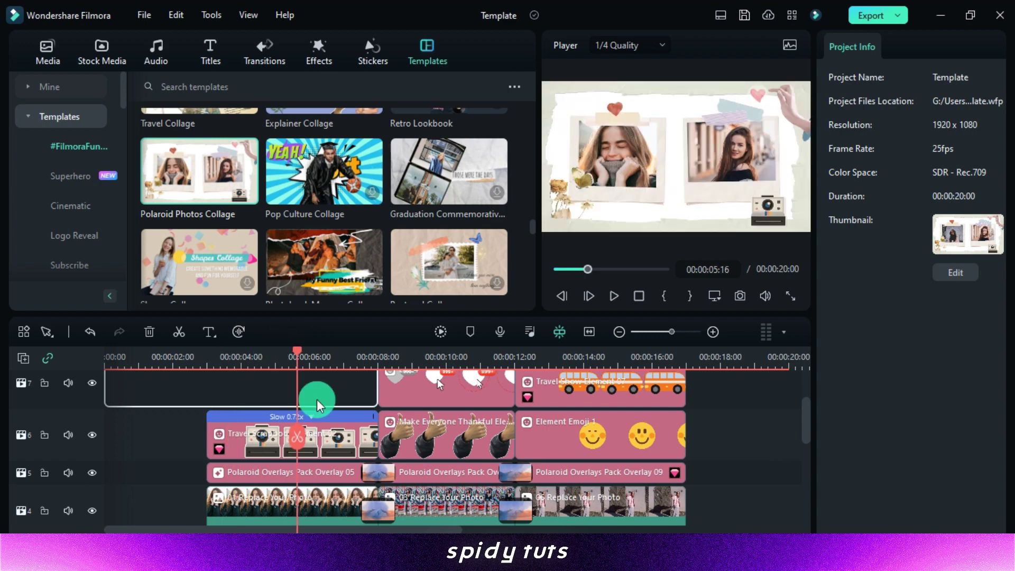
pyautogui.scroll(-2, 317, 409)
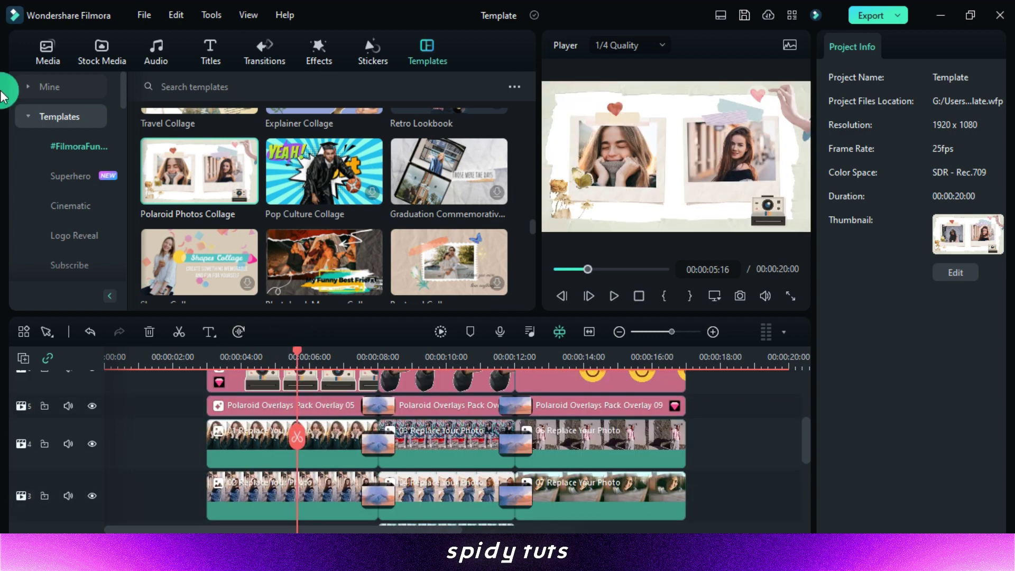
# Step: Import ali-pazani-m1bSILlLp6Q-unsplash and beautiful-2768032_1920 from Stock Image > Female into project media
pyautogui.click(33, 55)
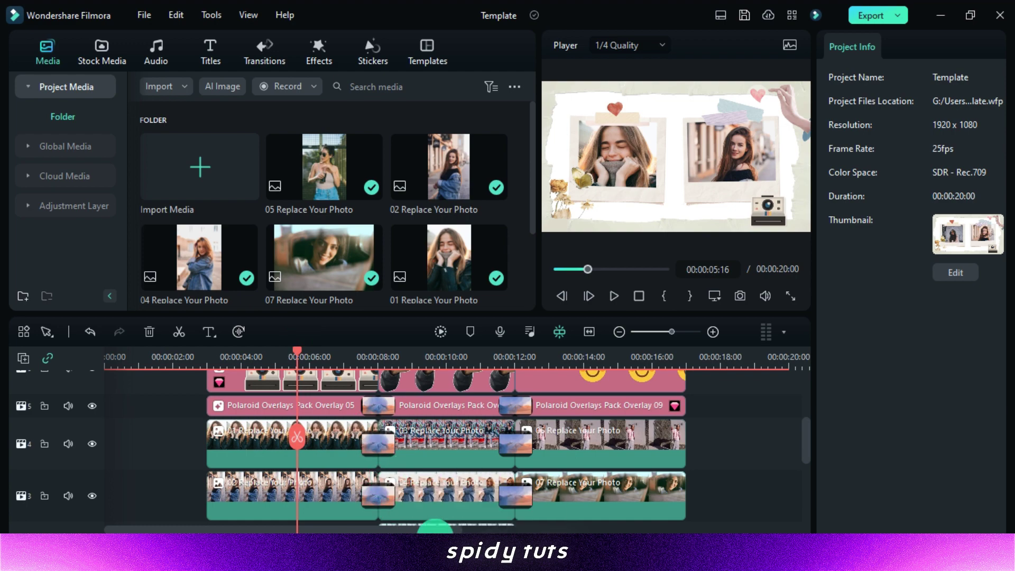
pyautogui.click(431, 528)
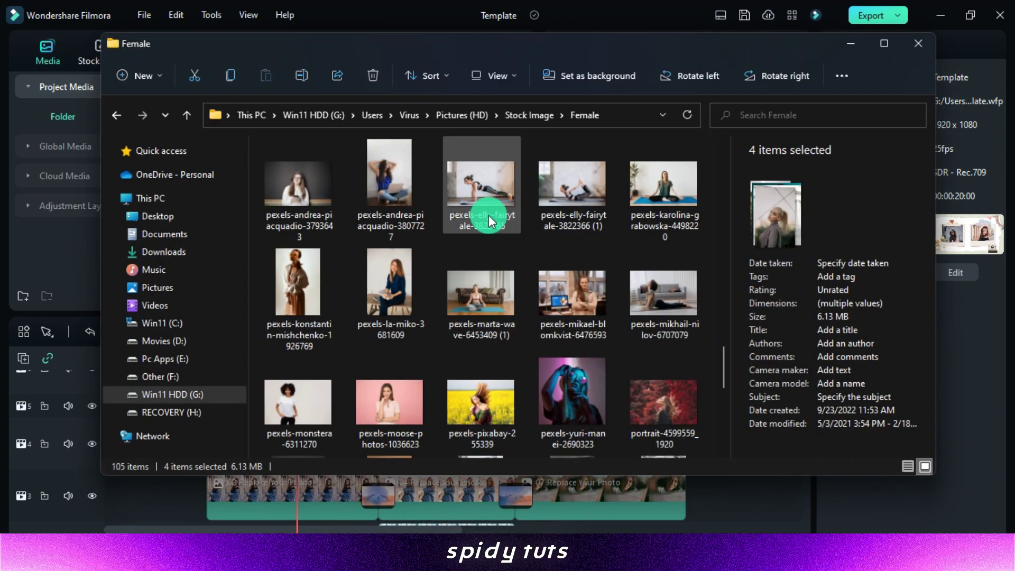
pyautogui.scroll(12, 488, 215)
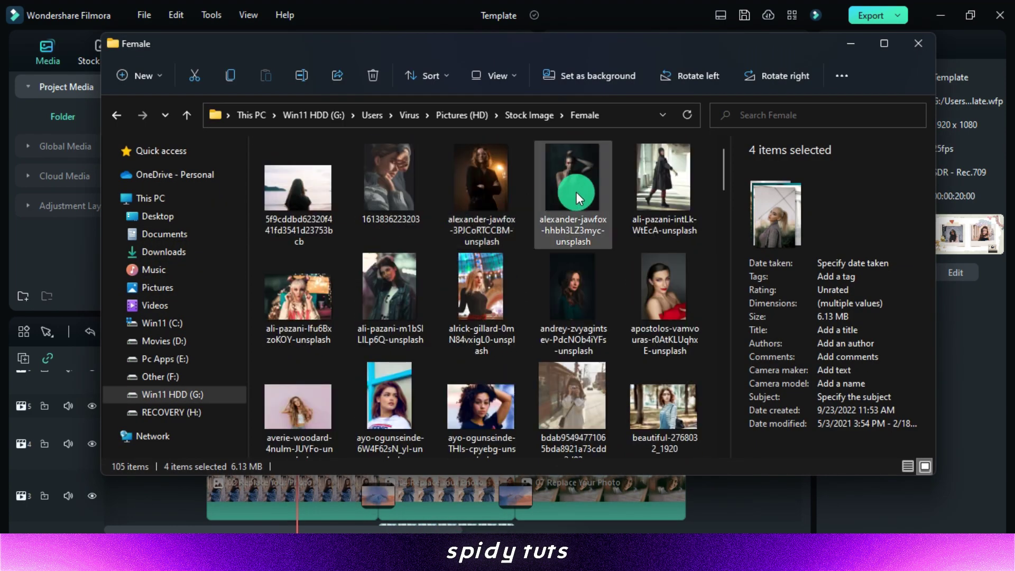
pyautogui.click(393, 280)
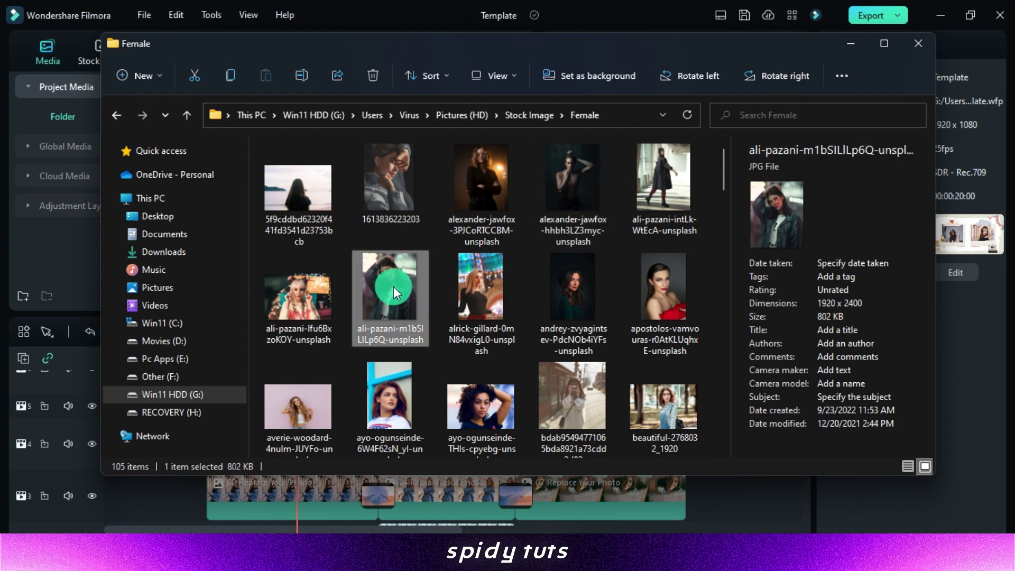
pyautogui.keyDown('ctrl'); pyautogui.click(654, 397); pyautogui.keyUp('ctrl')
pyautogui.scroll(-4, 654, 398)
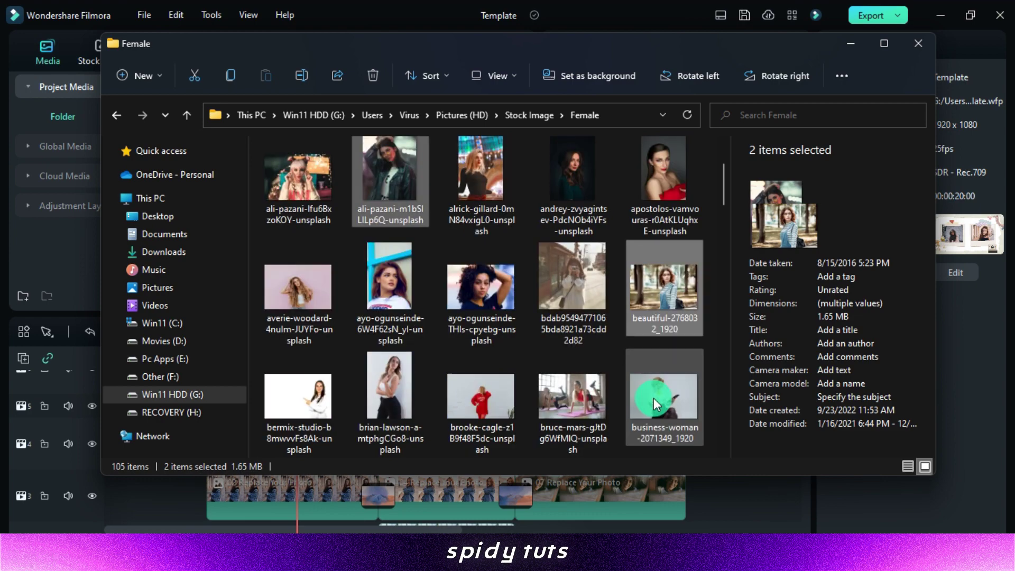
pyautogui.scroll(-2, 654, 397)
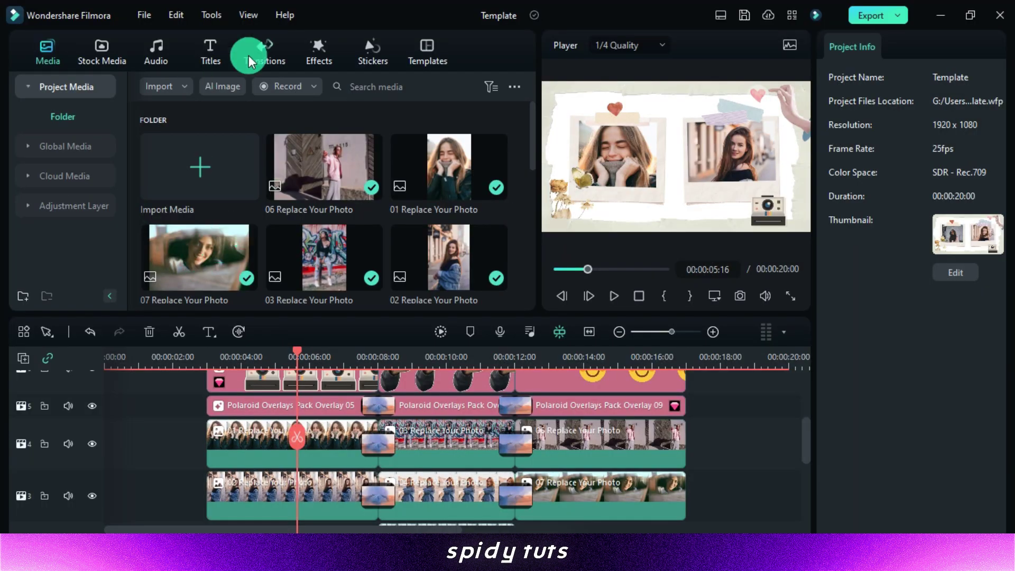
# Step: Replace track 4's first placeholder with the mohammad-faruque field photo
pyautogui.scroll(-5, 263, 121)
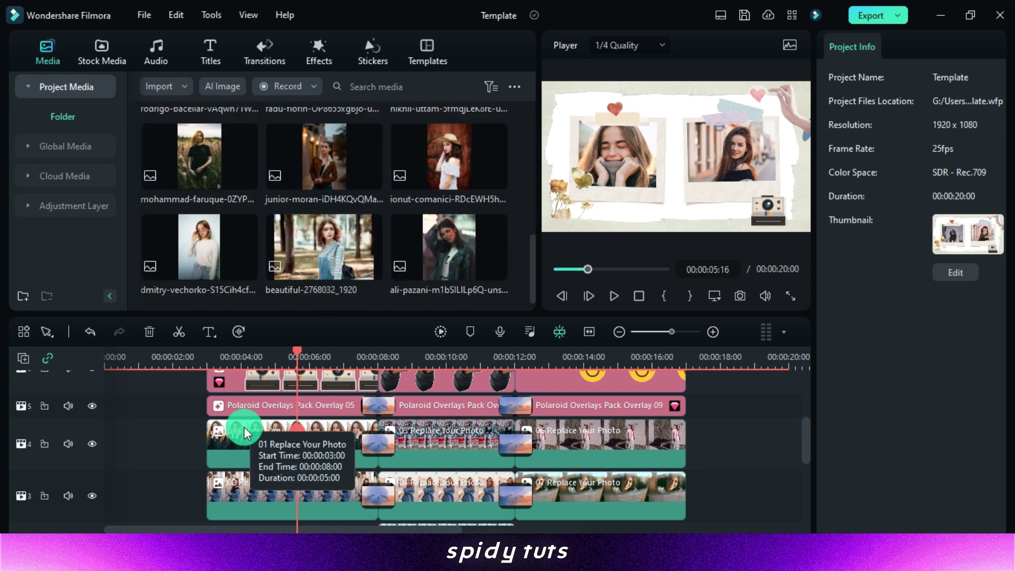
pyautogui.hotkey('ctrl', 'z')
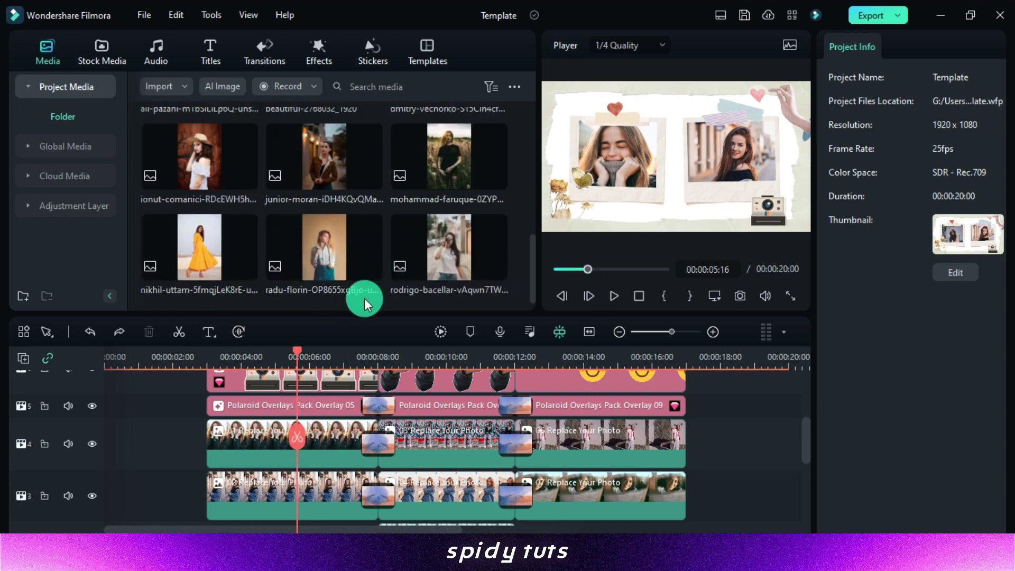
pyautogui.scroll(2, 463, 196)
pyautogui.scroll(-2, 460, 200)
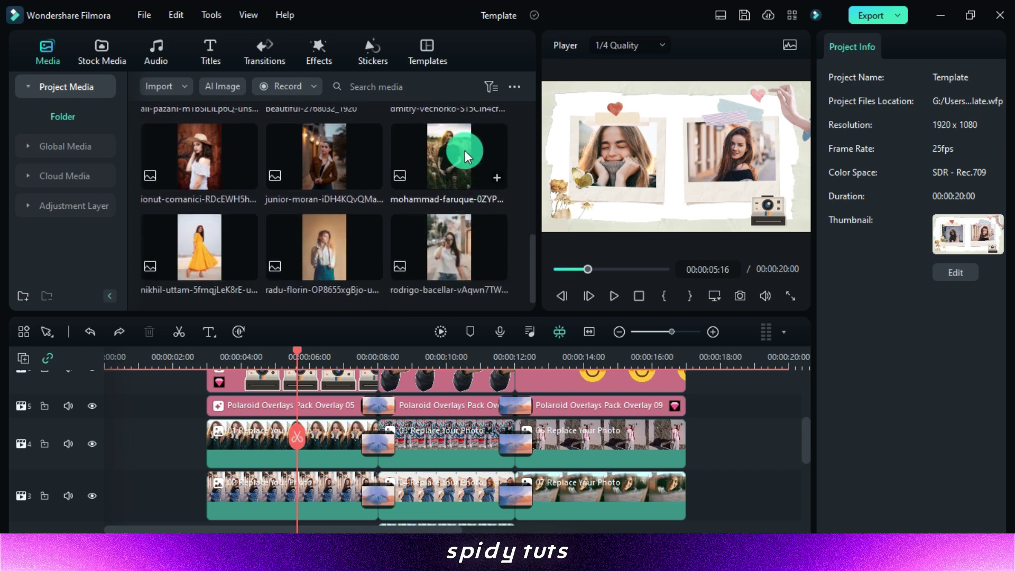
pyautogui.moveTo(455, 149); pyautogui.dragTo(313, 424)
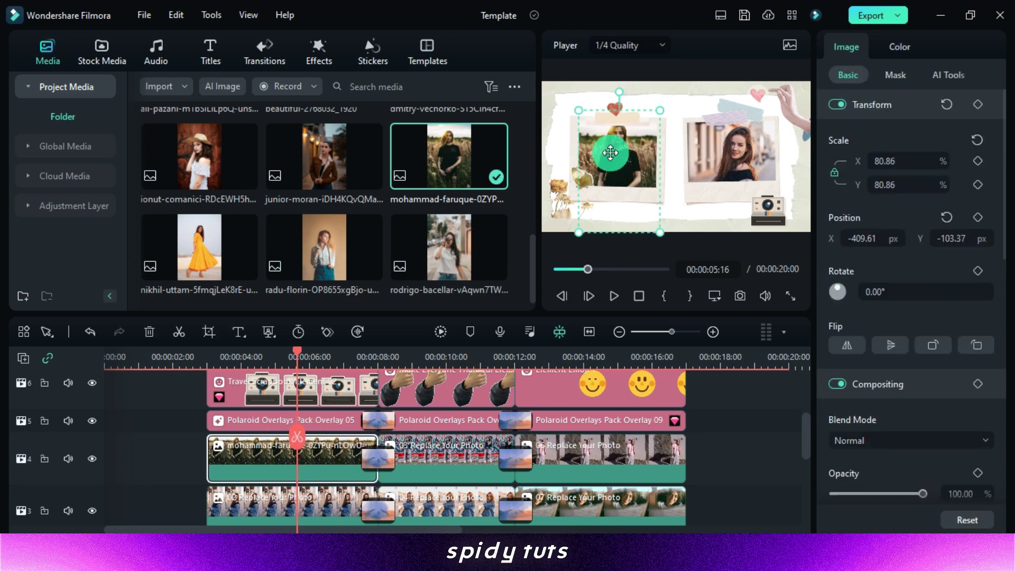
# Step: Scale the photo to 110.86% and raise it to Position Y -243.37
pyautogui.scroll(20, 893, 161)
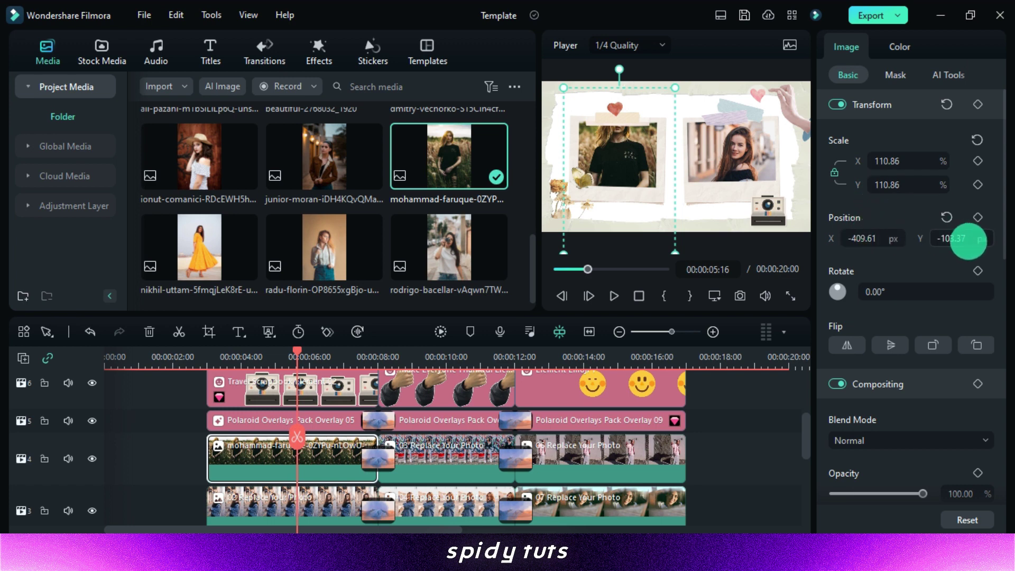
pyautogui.moveTo(964, 241); pyautogui.dragTo(962, 241)
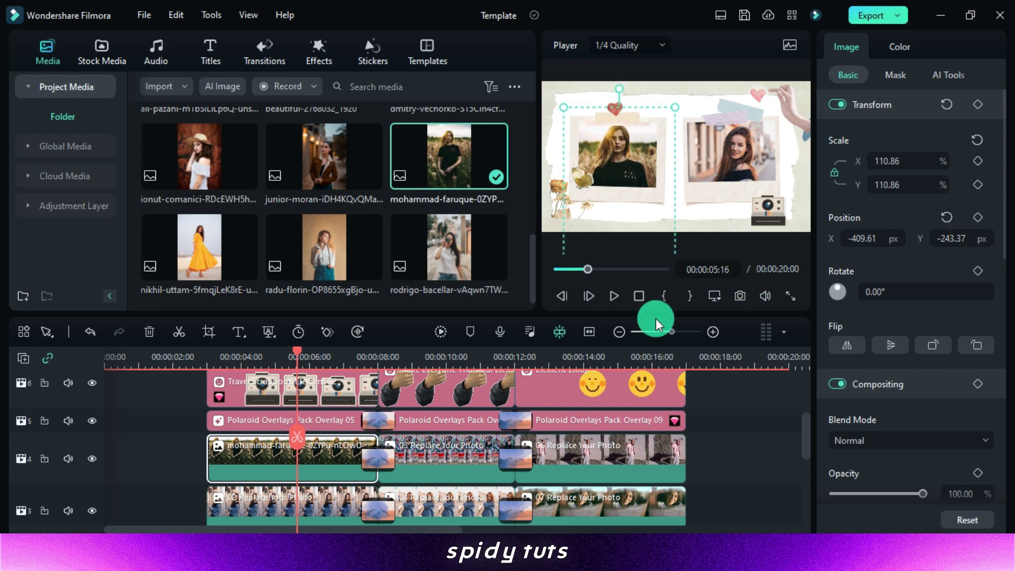
pyautogui.scroll(-1, 299, 479)
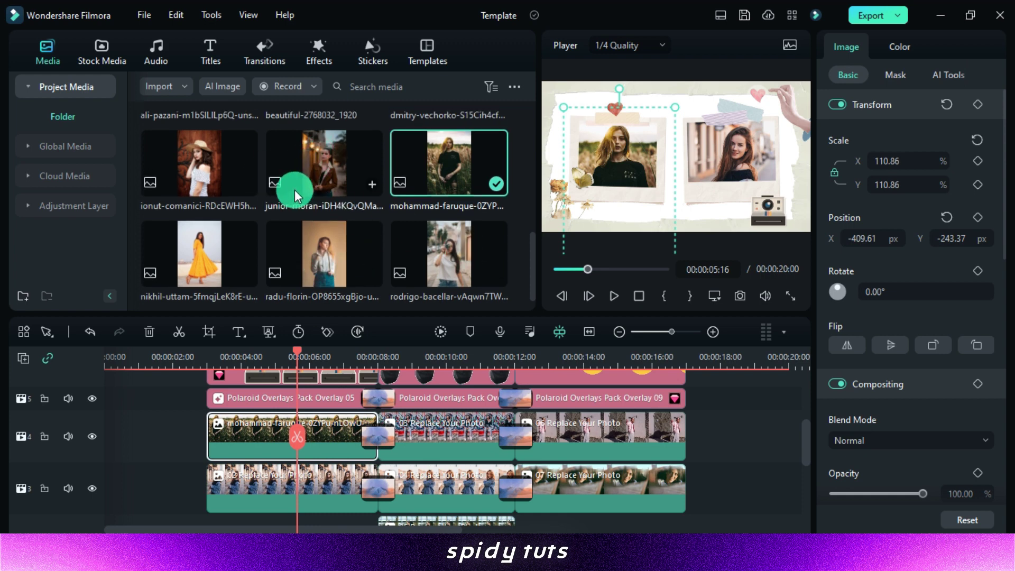
pyautogui.scroll(2, 295, 185)
pyautogui.scroll(1, 294, 196)
pyautogui.scroll(-2, 290, 192)
pyautogui.click(517, 237)
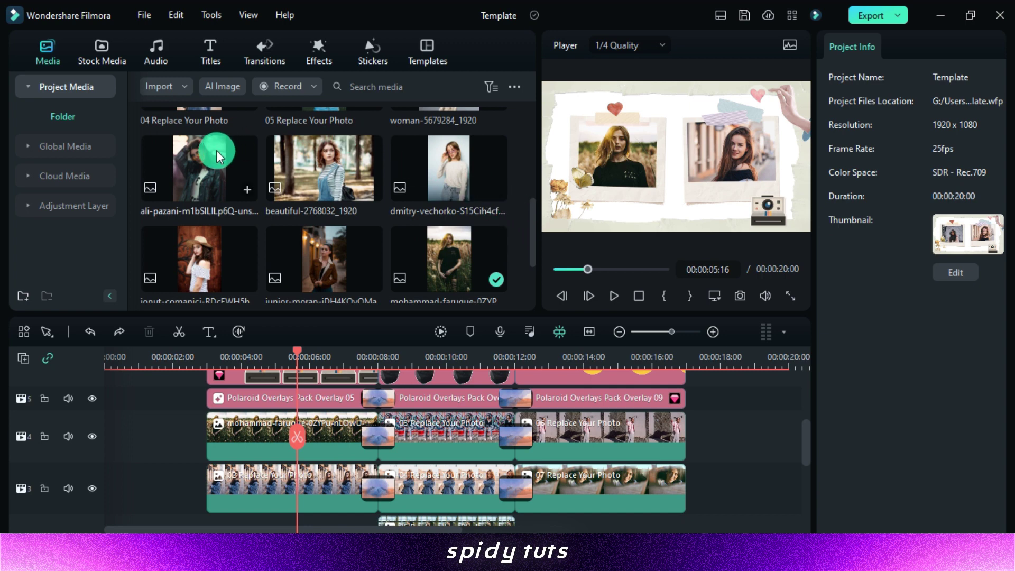